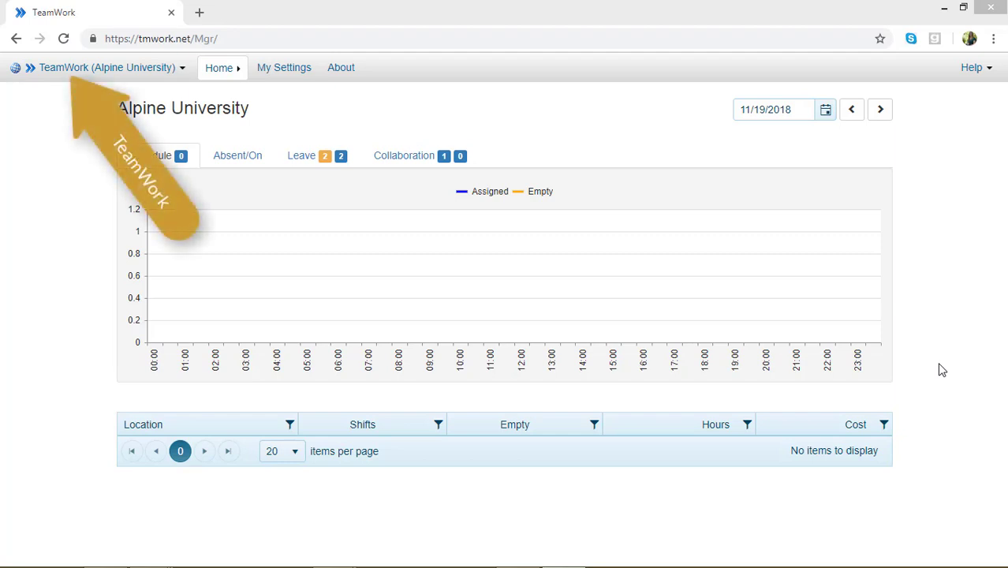
# - Open the Example report from the Scheduling reports and bring up its design for editing
pyautogui.click(115, 79)
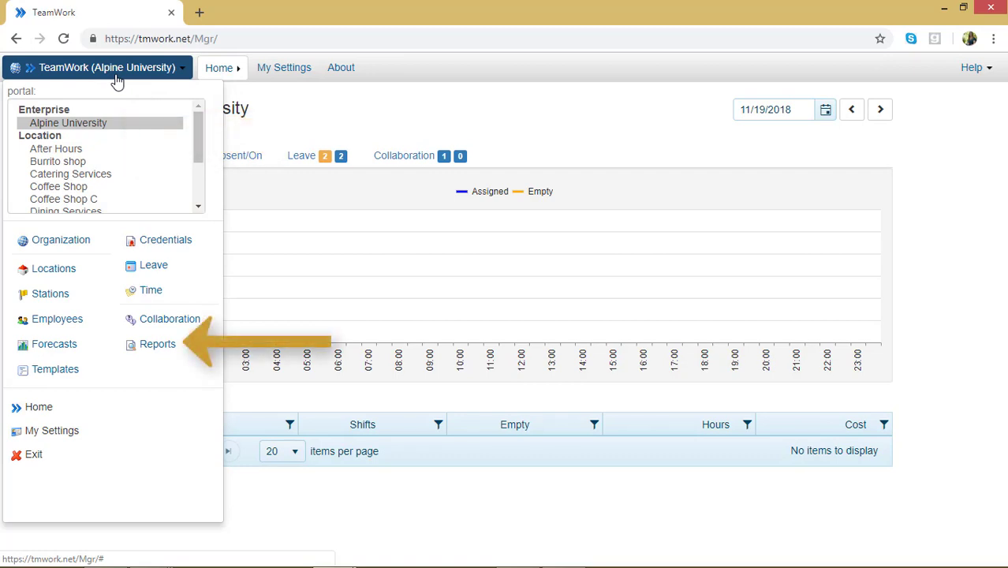
pyautogui.click(147, 351)
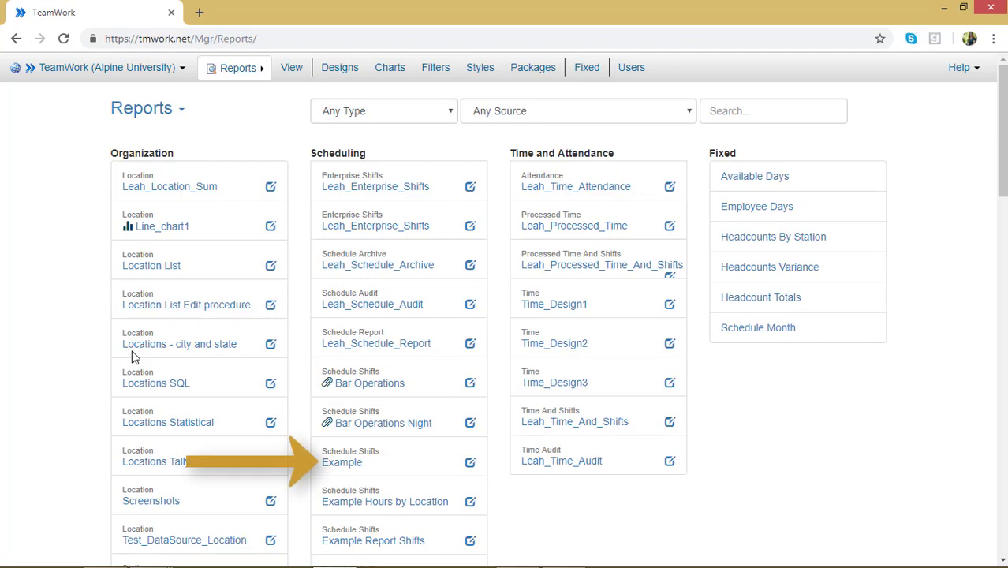
pyautogui.click(341, 459)
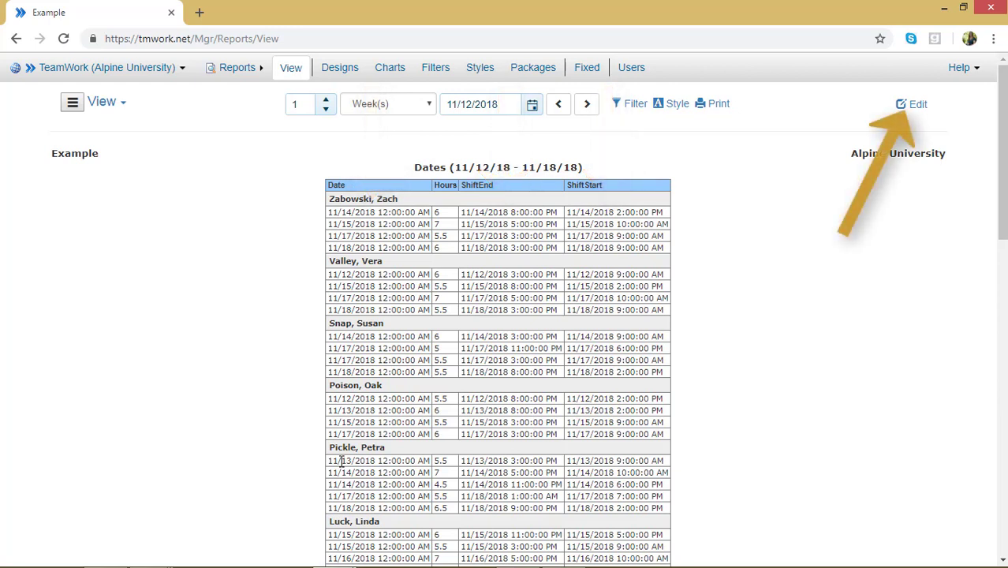
pyautogui.click(911, 104)
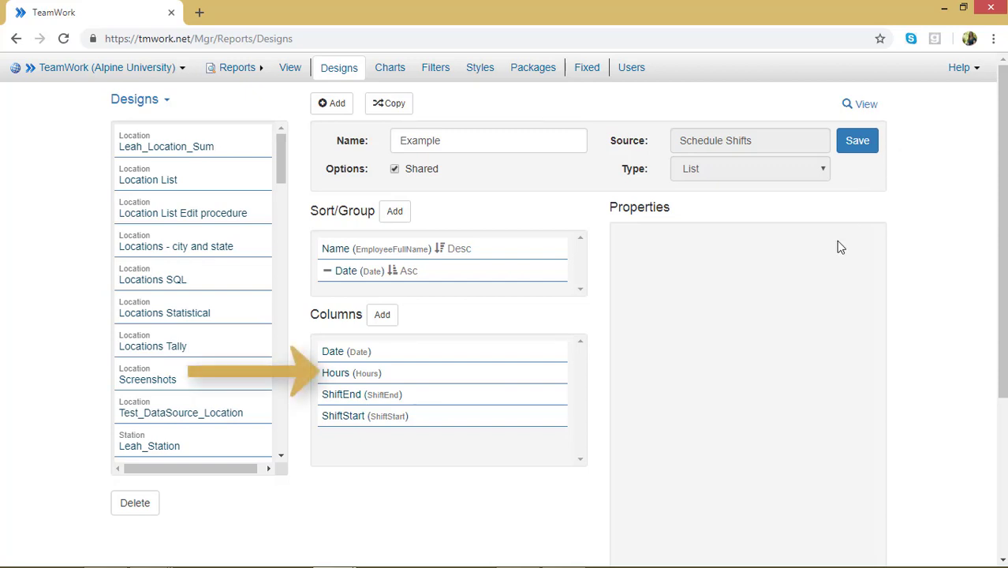
# - Reorder the report columns so Hours comes last and ShiftStart sits directly before ShiftEnd
pyautogui.click(484, 380)
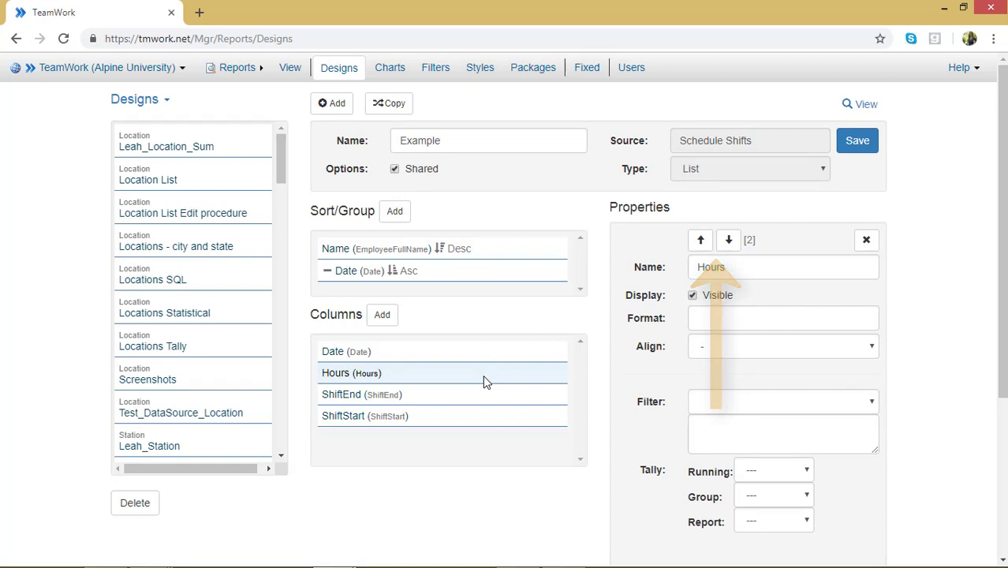
pyautogui.click(729, 242)
pyautogui.click(730, 241)
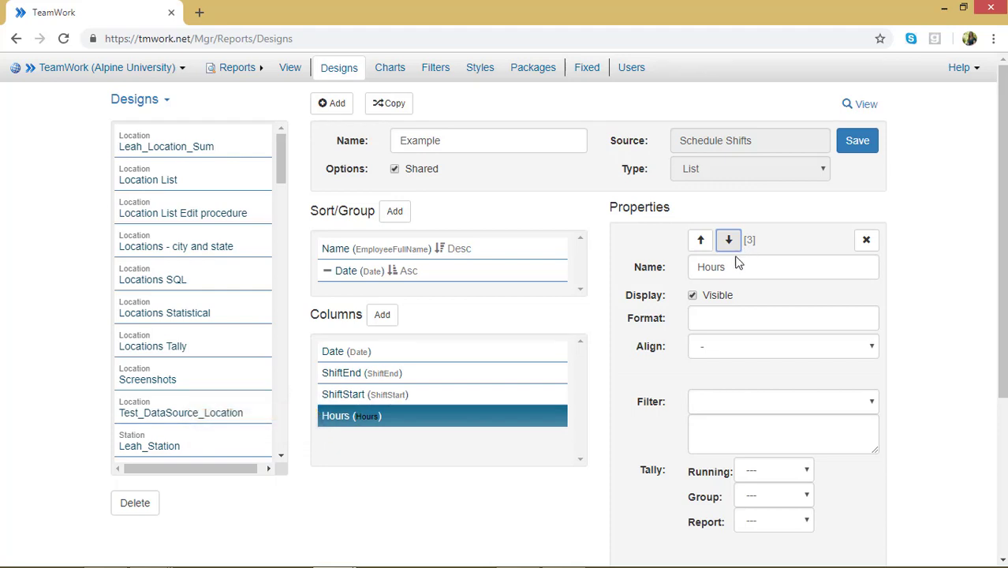
pyautogui.click(477, 395)
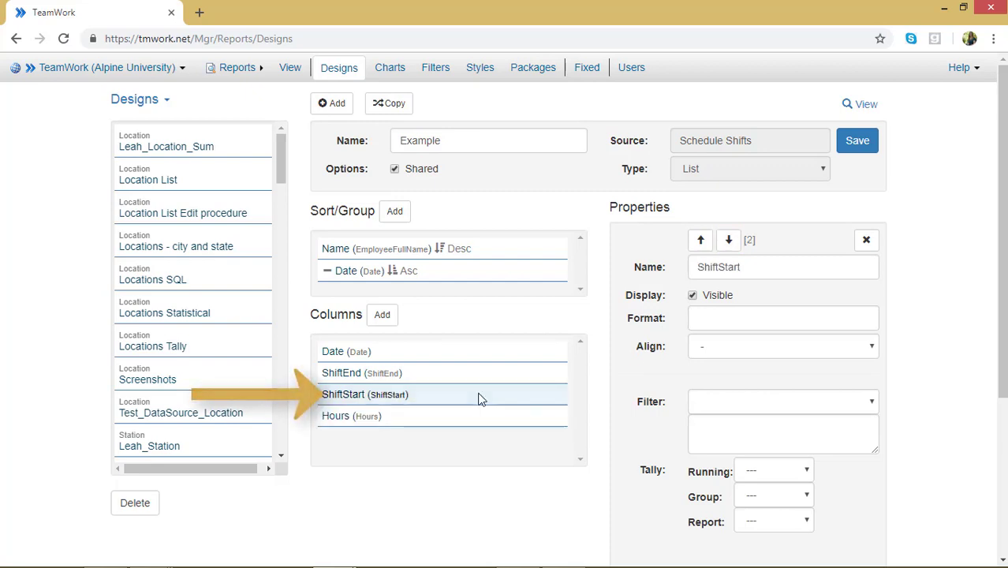
pyautogui.click(700, 241)
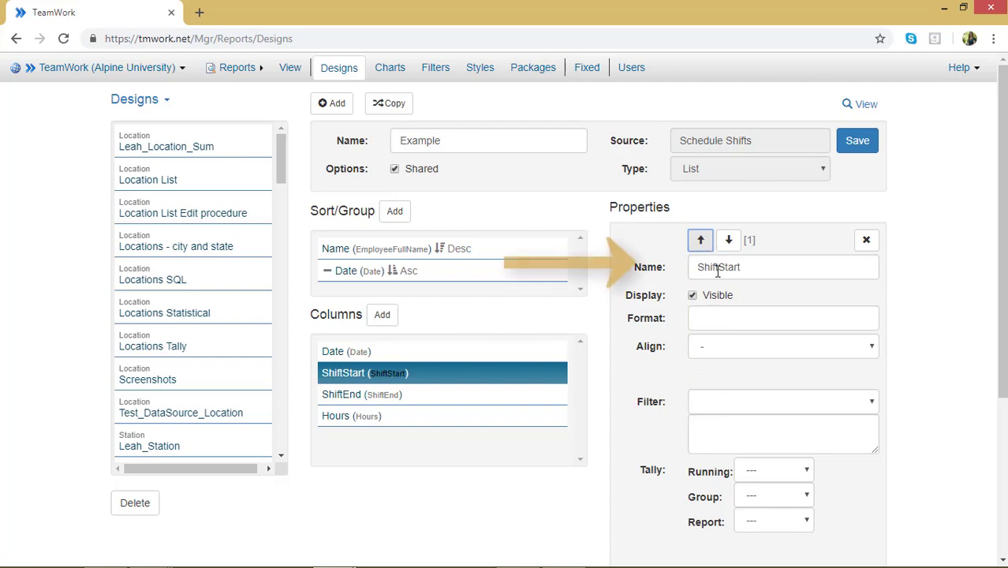
# - Rename the ShiftStart column as Start
pyautogui.click(718, 268)
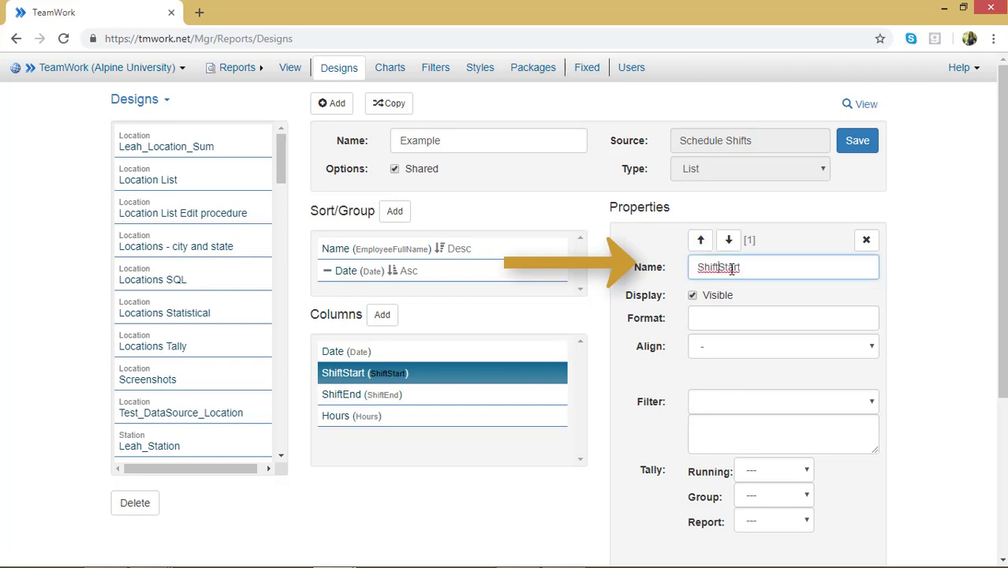
pyautogui.press('BackSpace')
pyautogui.press('BackSpace')
pyautogui.press('BackSpace')
pyautogui.press('BackSpace')
pyautogui.press('BackSpace')
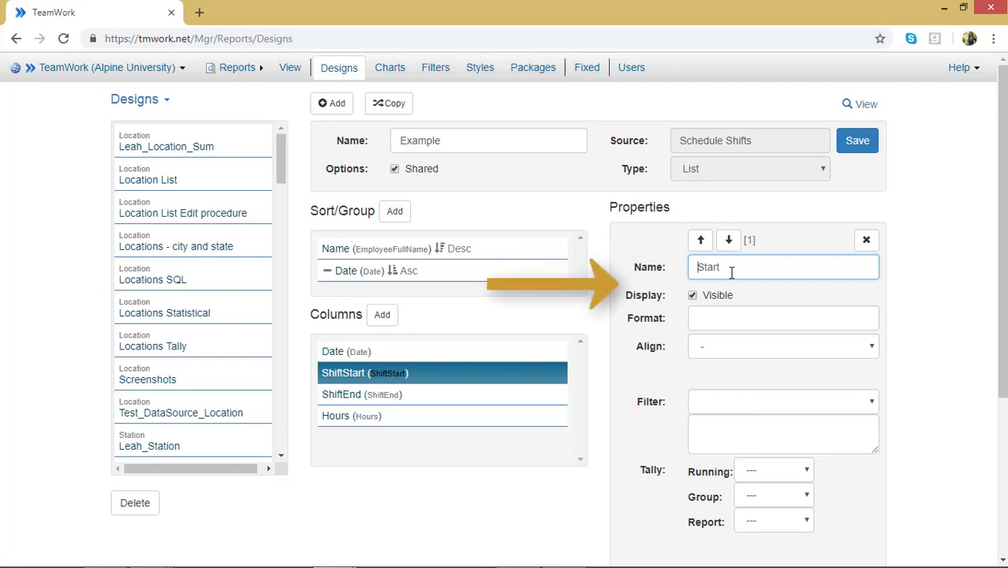
# - Set the Start column's format to h:mm tt with Center alignment, and save the design
pyautogui.click(729, 316)
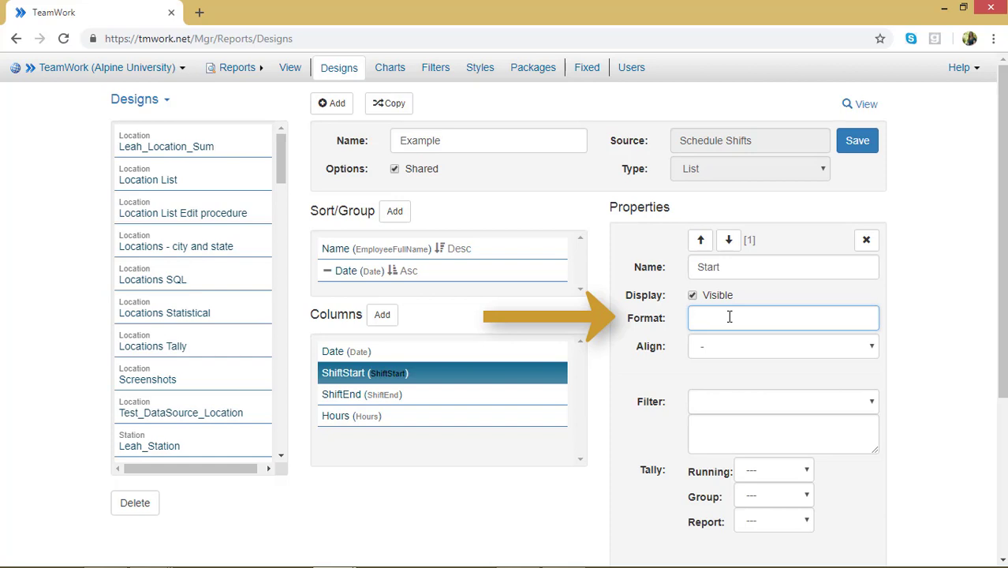
pyautogui.write('h:mm tt')
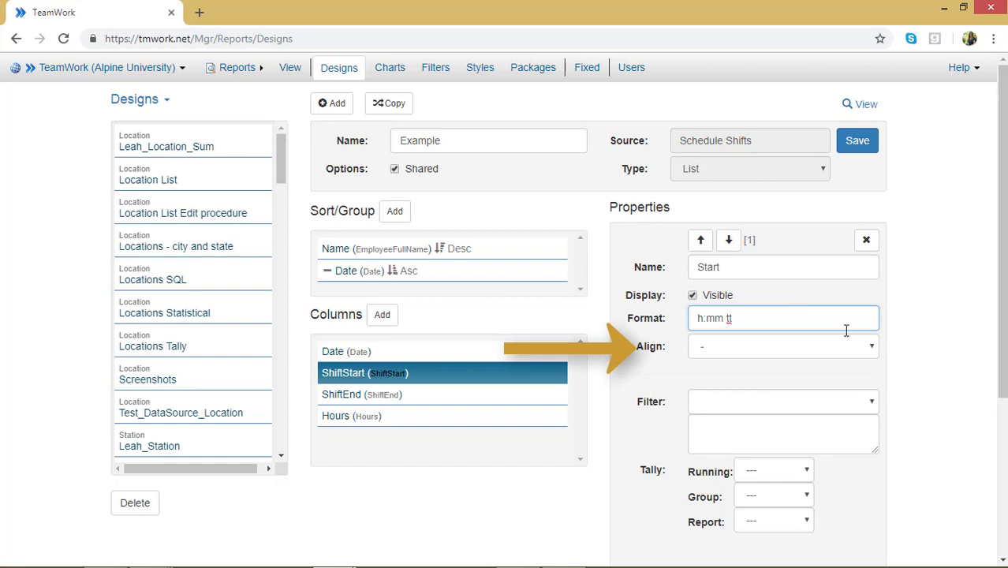
pyautogui.click(866, 348)
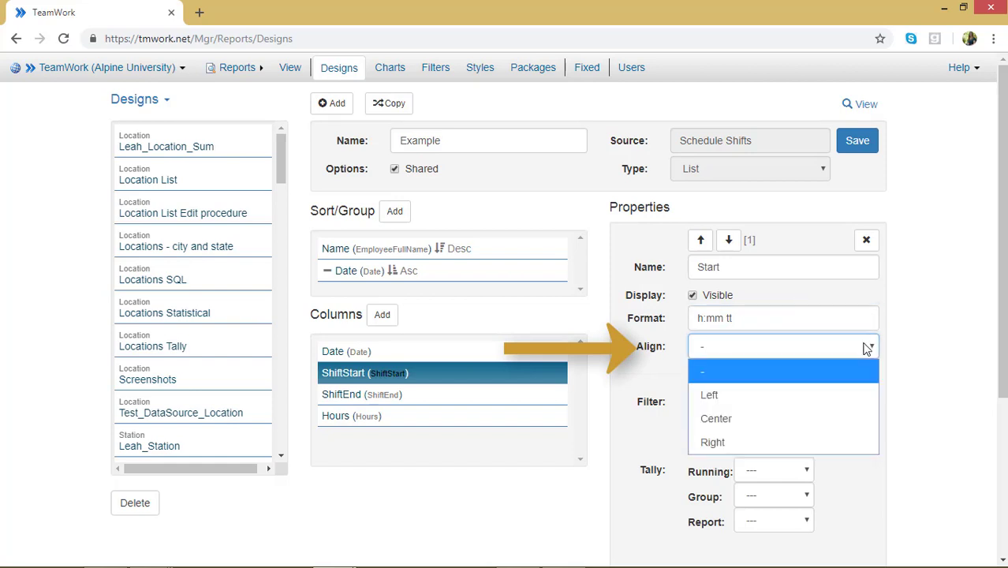
pyautogui.click(843, 421)
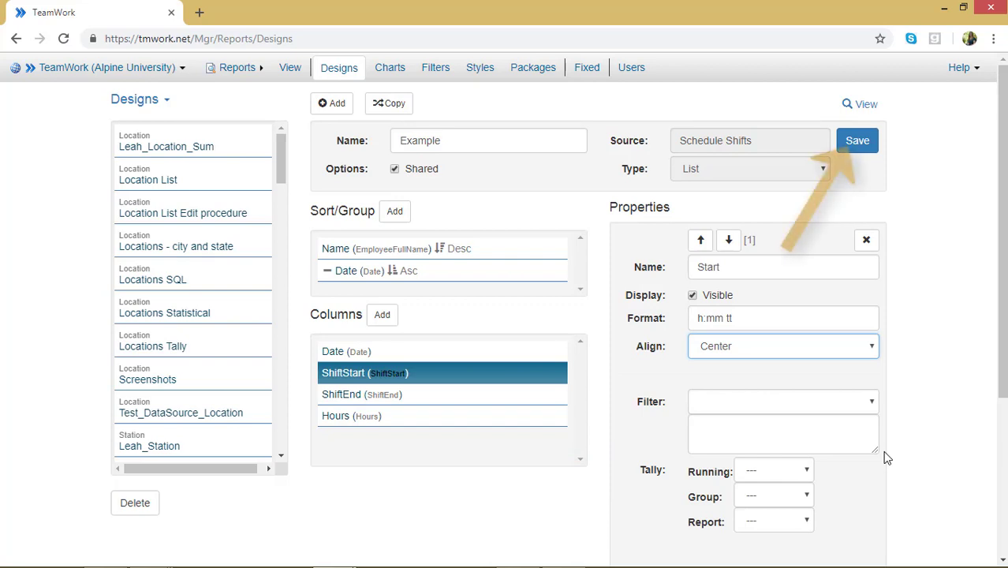
pyautogui.click(854, 142)
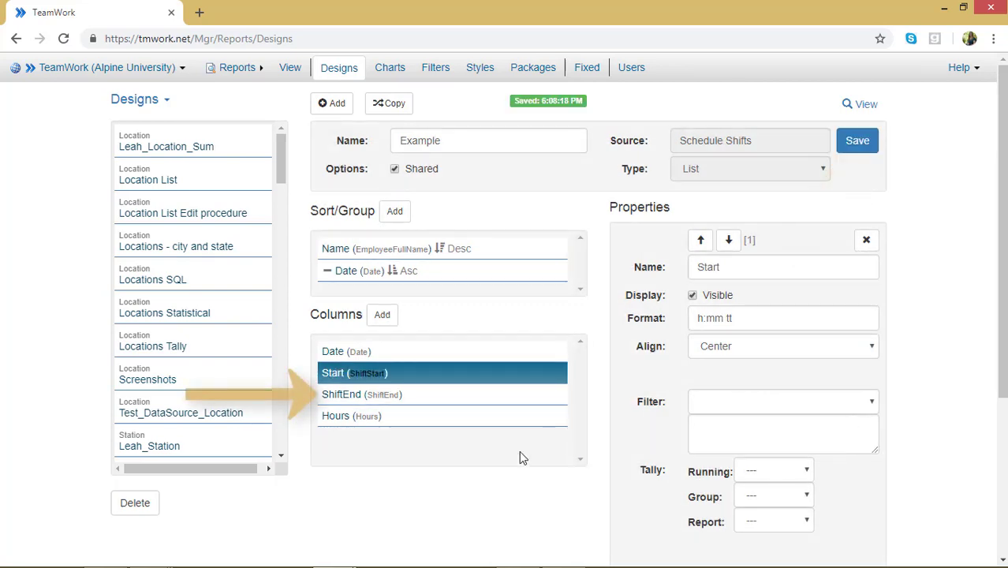
# - Rename the ShiftEnd column as End
pyautogui.click(376, 399)
pyautogui.click(718, 268)
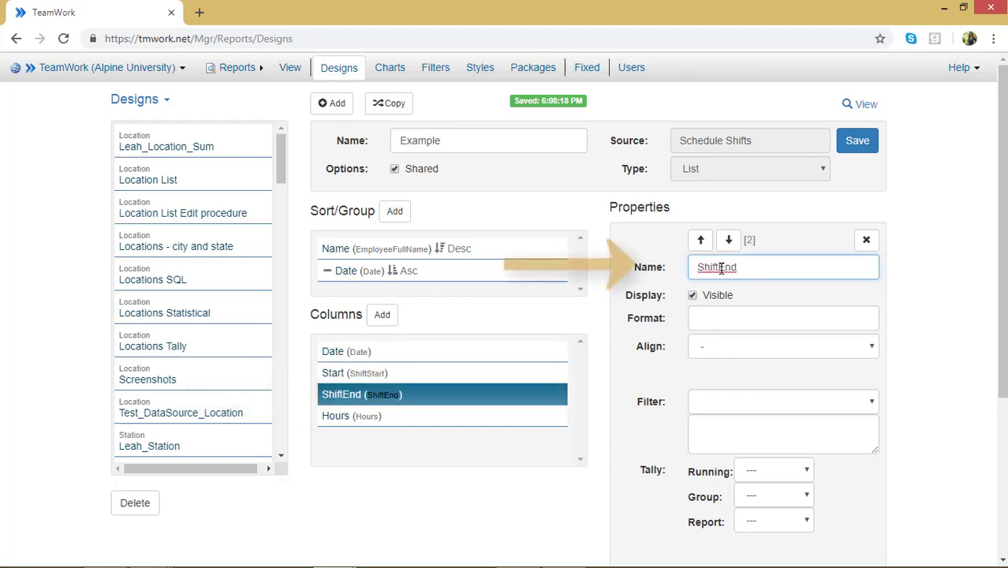
pyautogui.press('BackSpace')
pyautogui.press('BackSpace')
pyautogui.press('BackSpace')
pyautogui.press('BackSpace')
pyautogui.press('BackSpace')
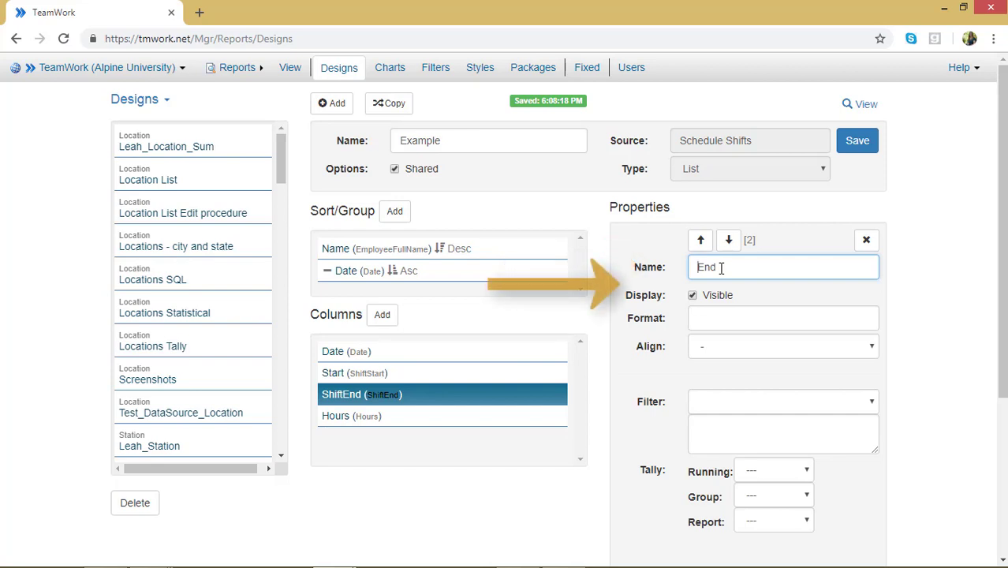
# - Set the End column's format to h:mm tt and its alignment to Center
pyautogui.click(717, 316)
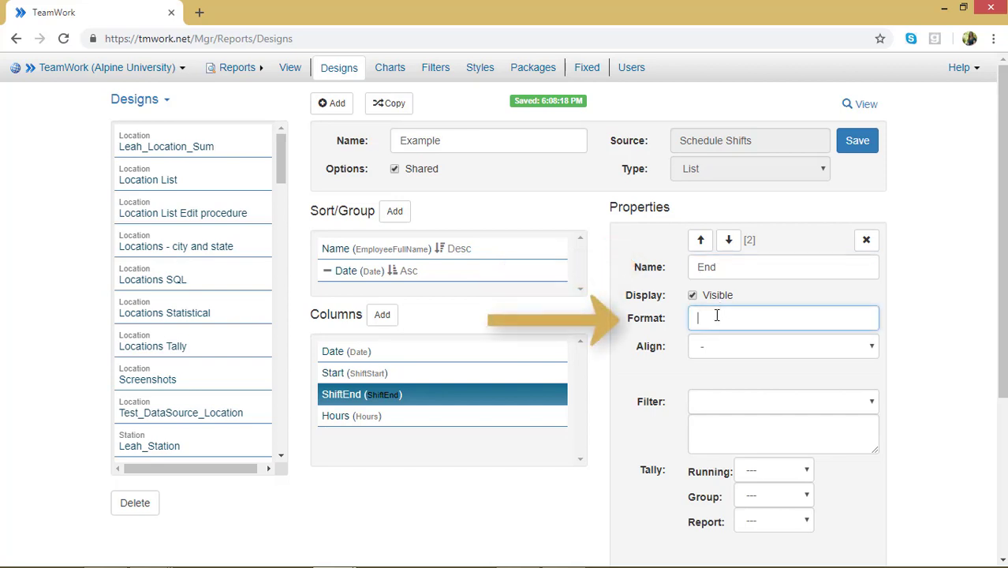
pyautogui.write('h:mm tt')
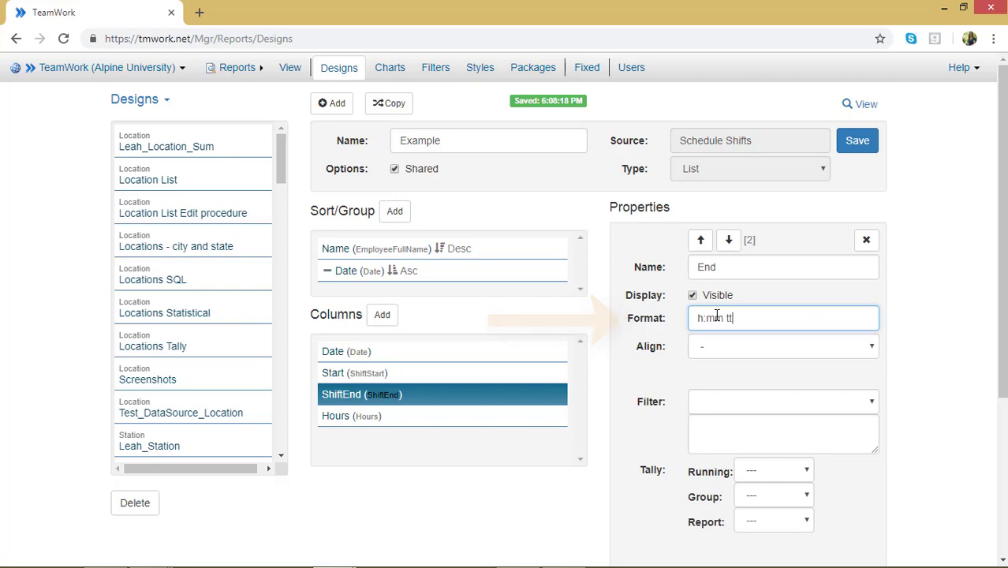
pyautogui.click(738, 356)
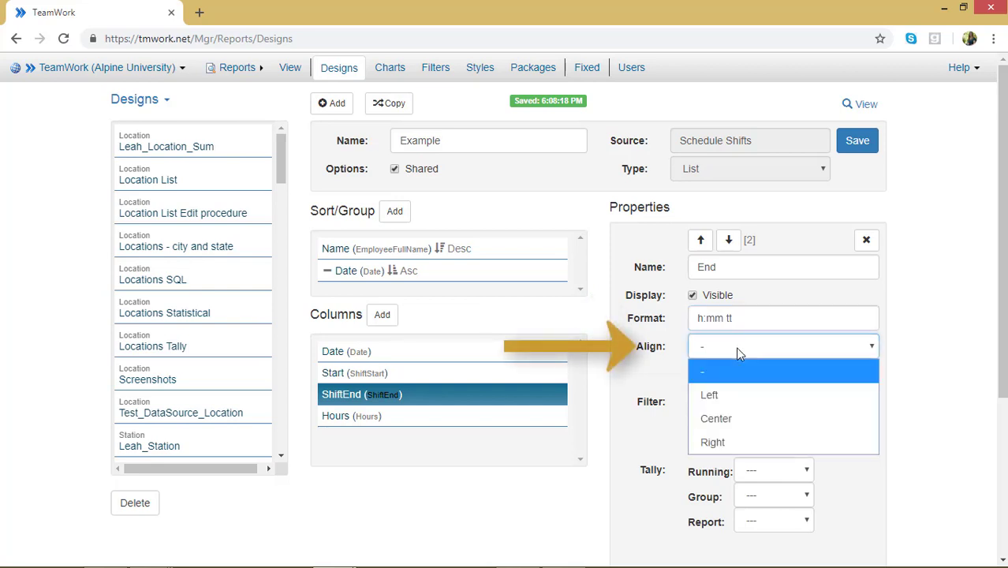
pyautogui.click(747, 417)
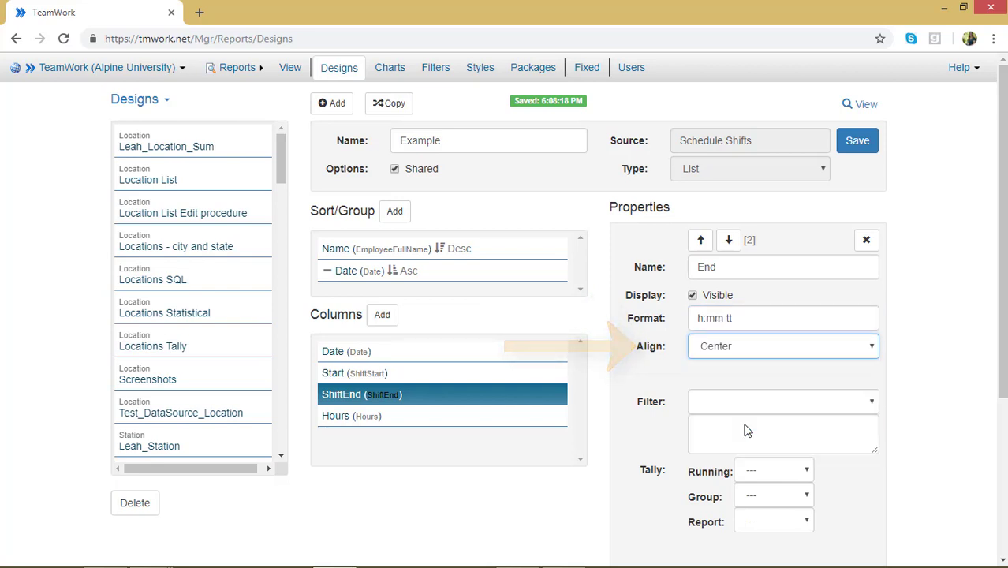
# - Set the Hours column's alignment to Center
pyautogui.click(419, 417)
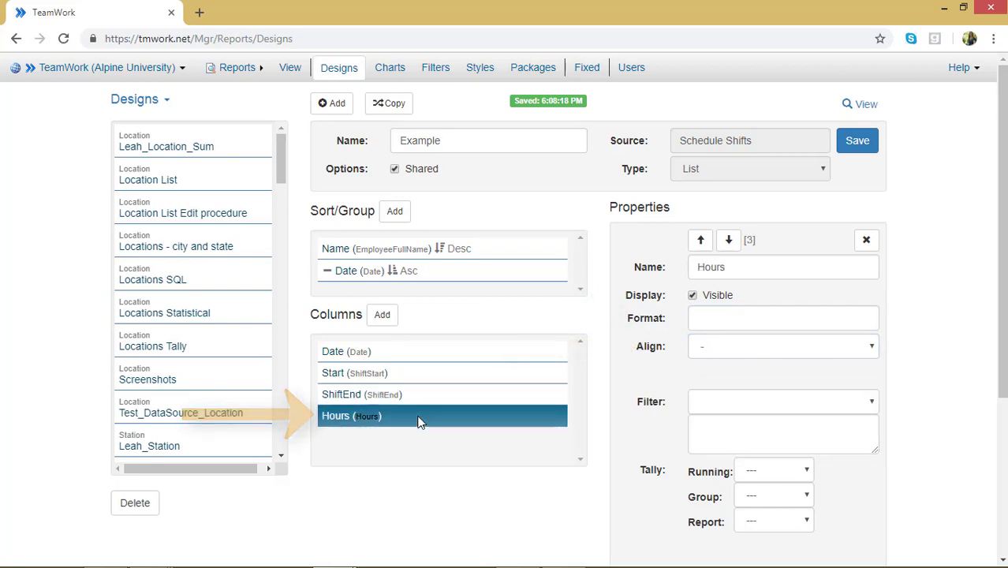
pyautogui.click(747, 348)
pyautogui.click(743, 417)
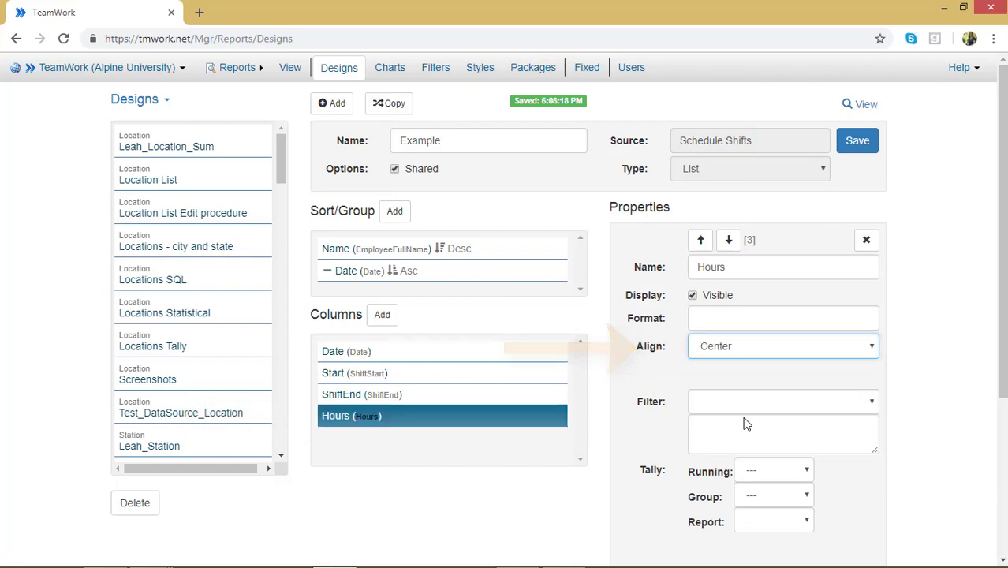
# - Set the Date column's format to MM/dd/yy with Left alignment, and save the design
pyautogui.click(366, 350)
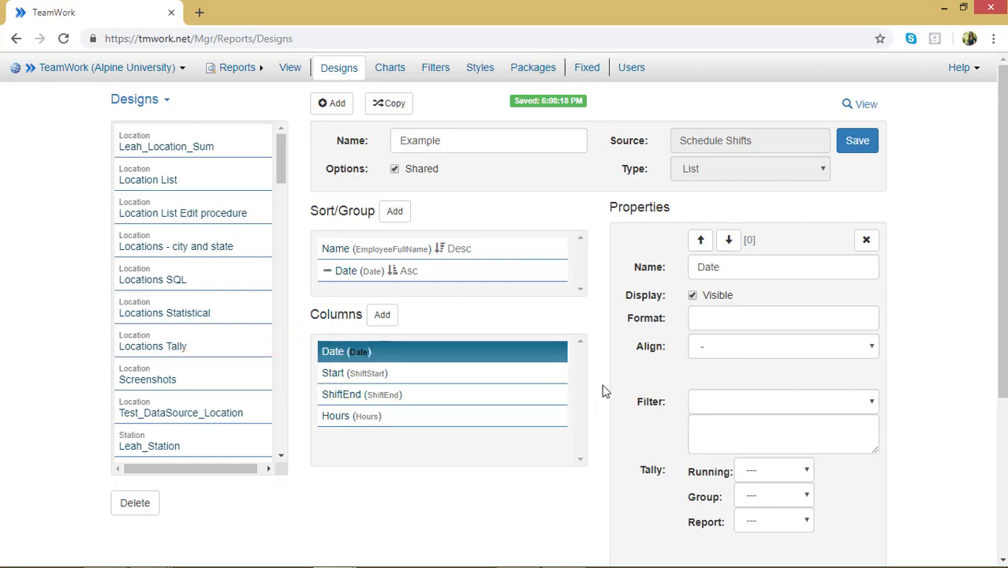
pyautogui.click(754, 318)
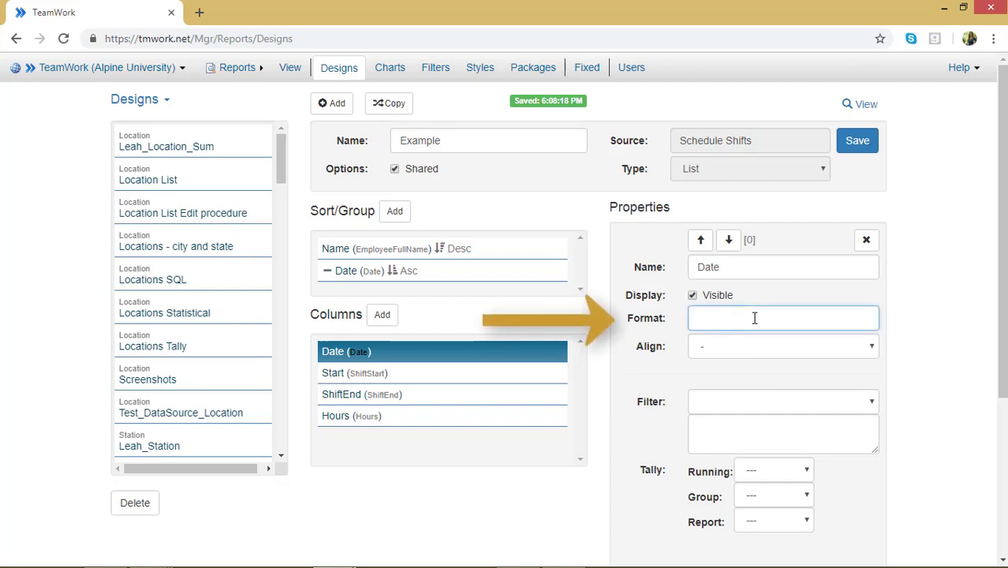
pyautogui.write('MM/dd/yy')
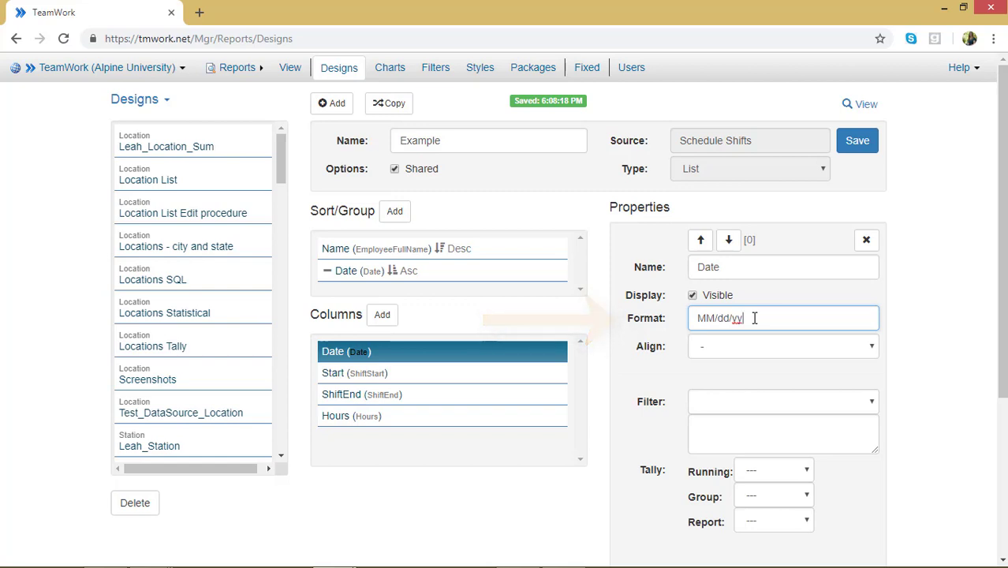
pyautogui.click(757, 346)
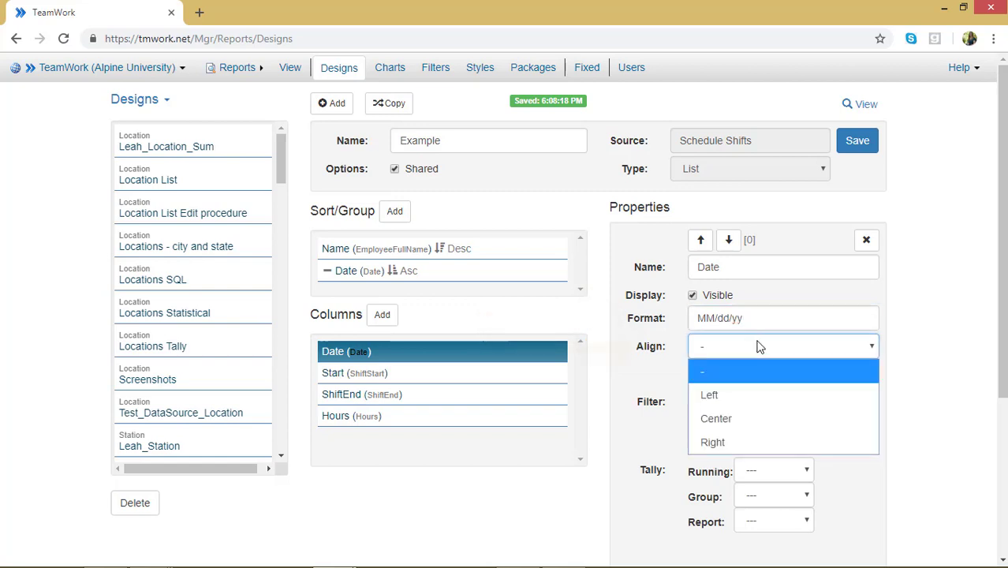
pyautogui.click(761, 395)
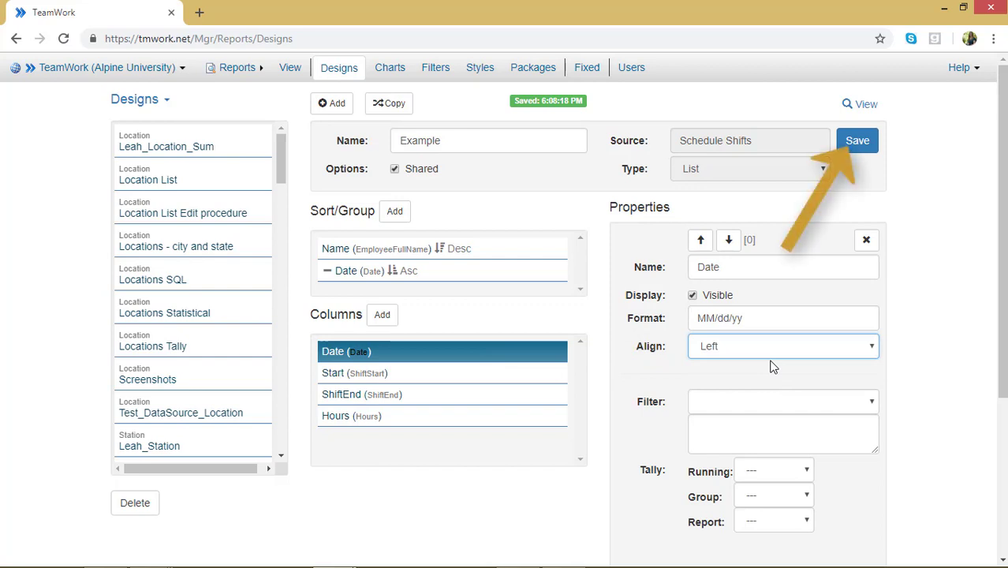
pyautogui.click(861, 144)
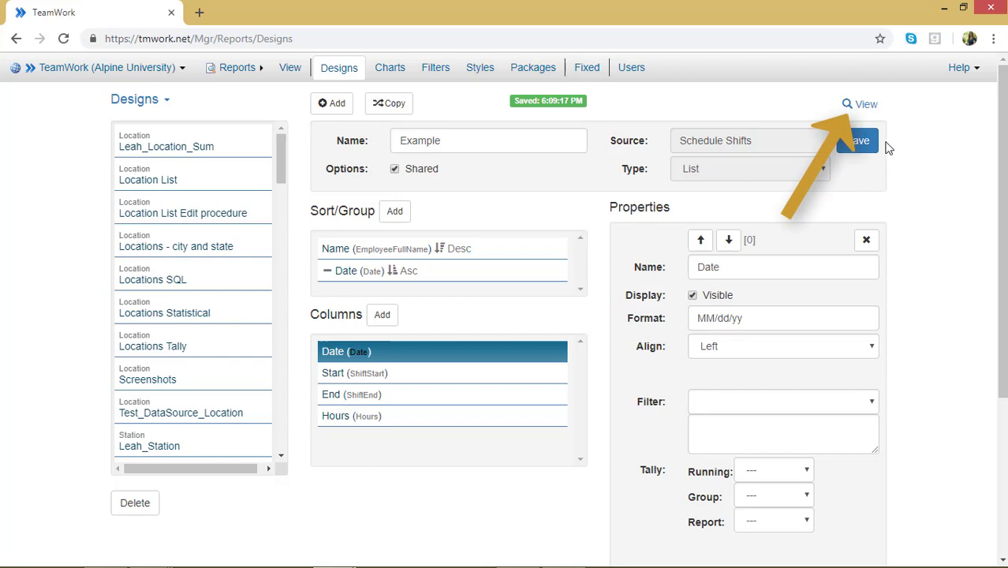
# - View the Example report and check the column order, names, formats and alignment through to its end
pyautogui.click(874, 105)
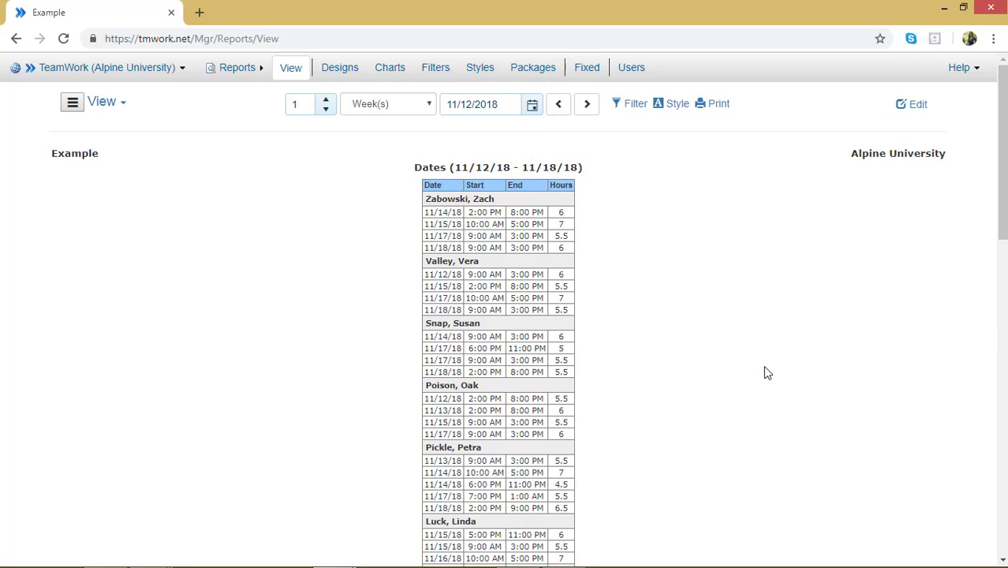
pyautogui.scroll(-15, 765, 373)
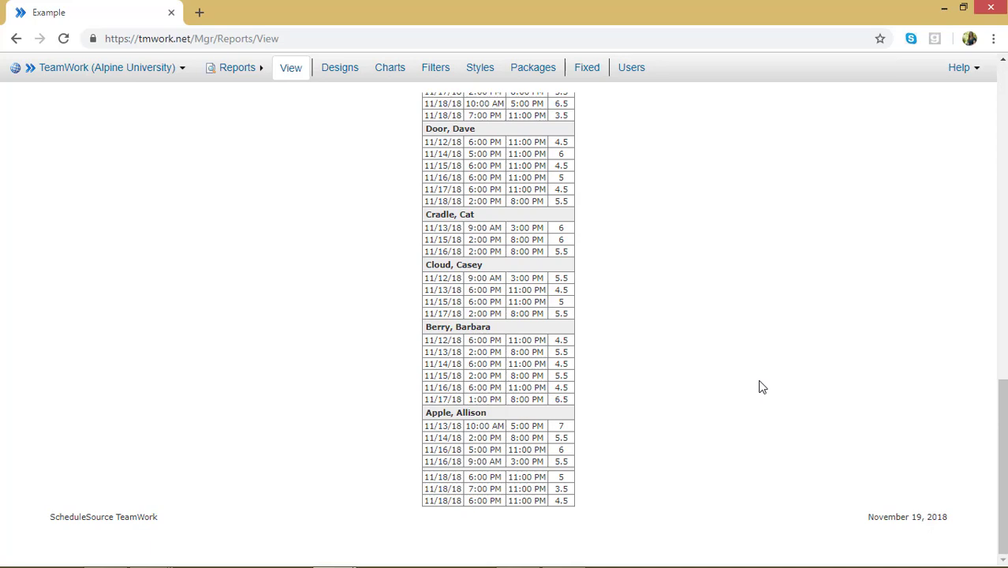
pyautogui.scroll(15, 842, 422)
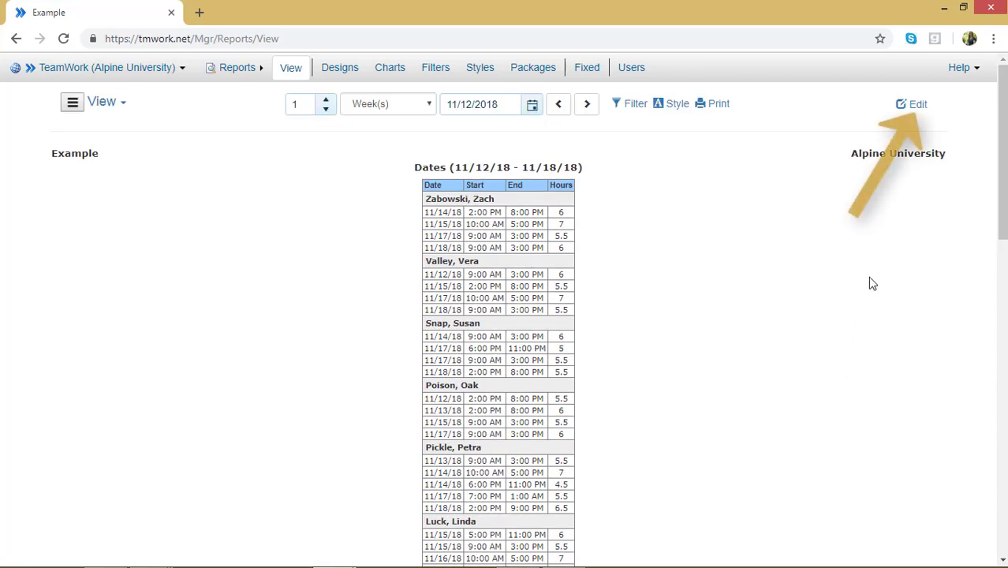
# - Reopen the Example report design for editing and add the EmployeeFullName field as a column
pyautogui.click(913, 104)
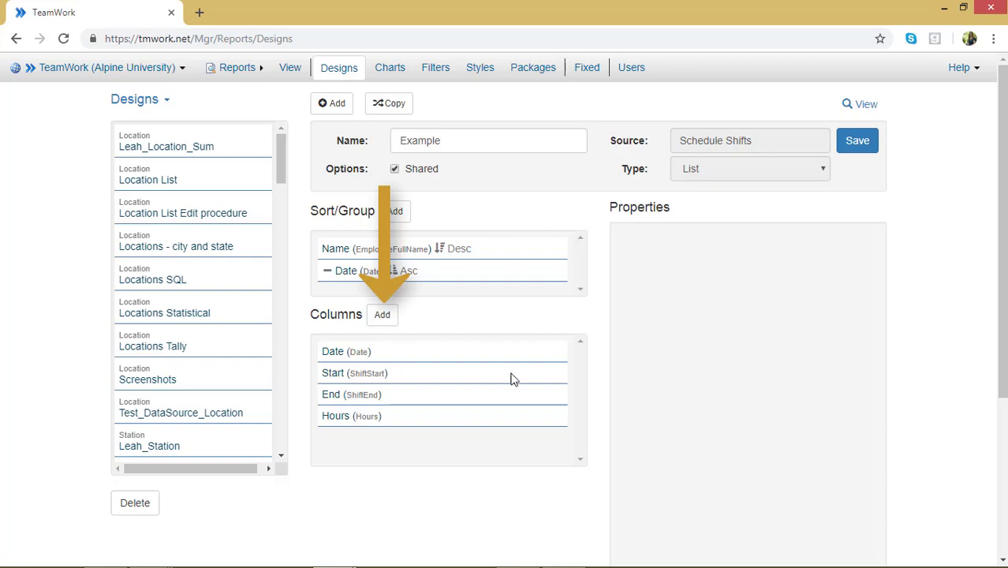
pyautogui.click(392, 316)
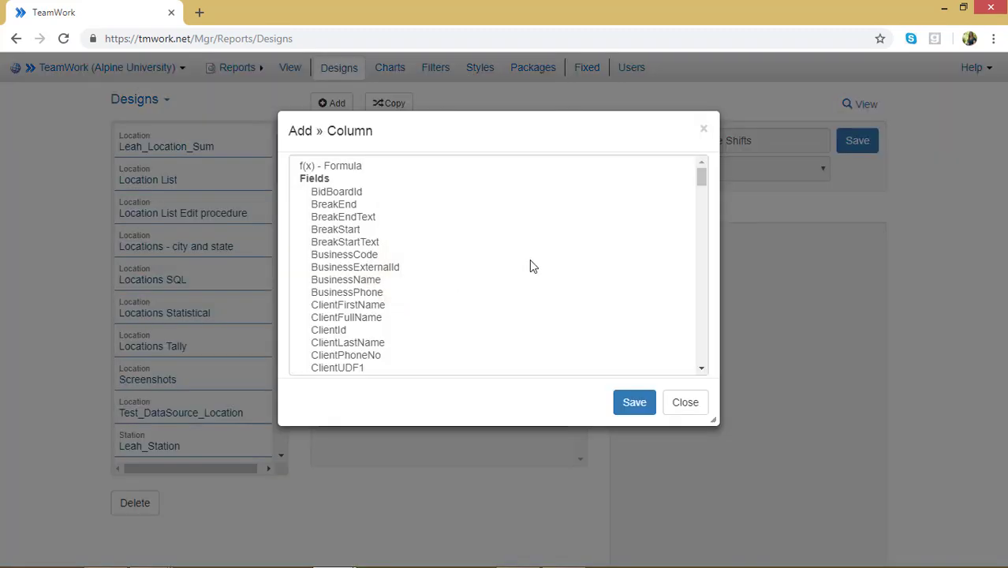
pyautogui.scroll(-5, 530, 265)
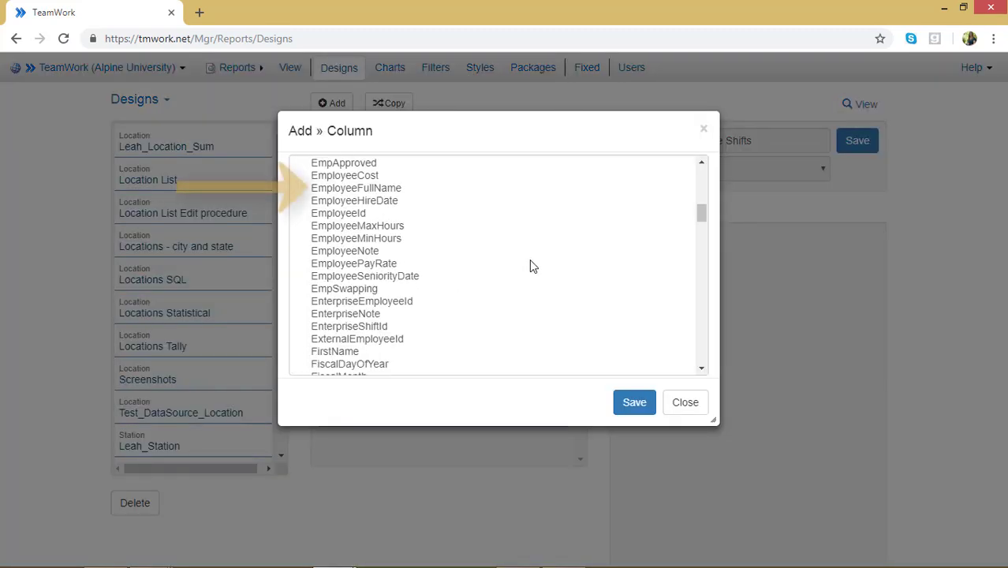
pyautogui.click(386, 189)
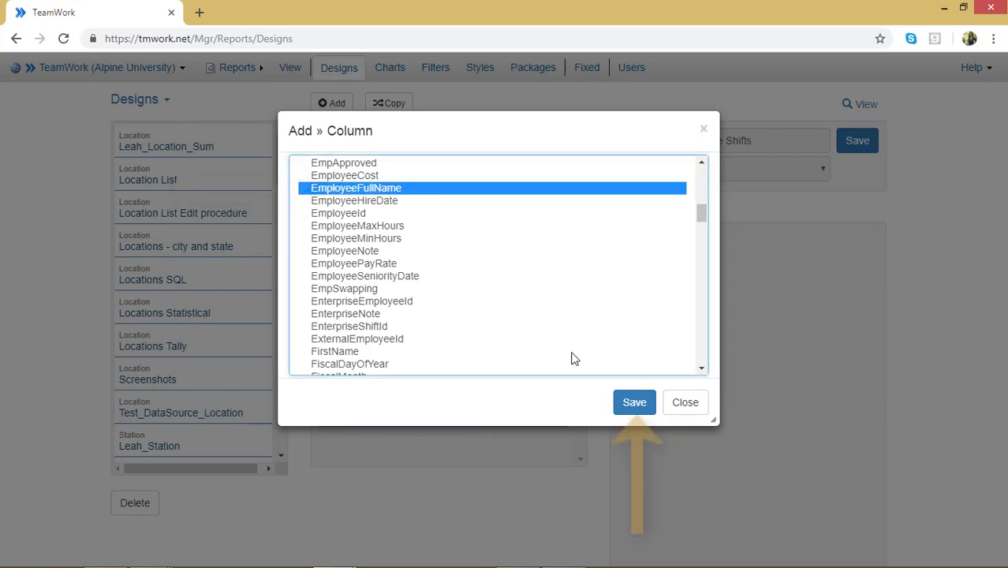
pyautogui.click(622, 402)
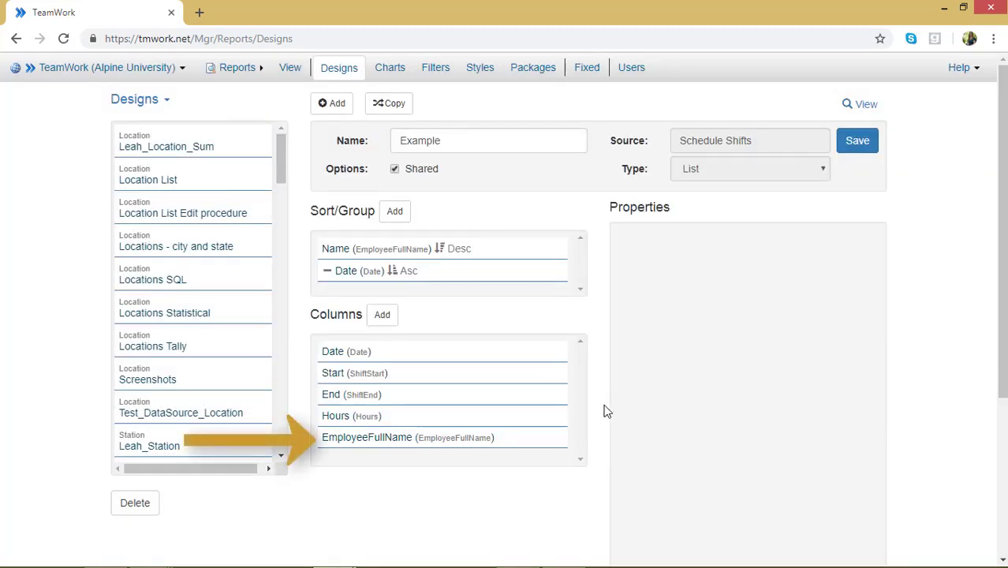
# - Hide the EmployeeFullName column from the report display and set its filter to NOT NULL
pyautogui.click(418, 438)
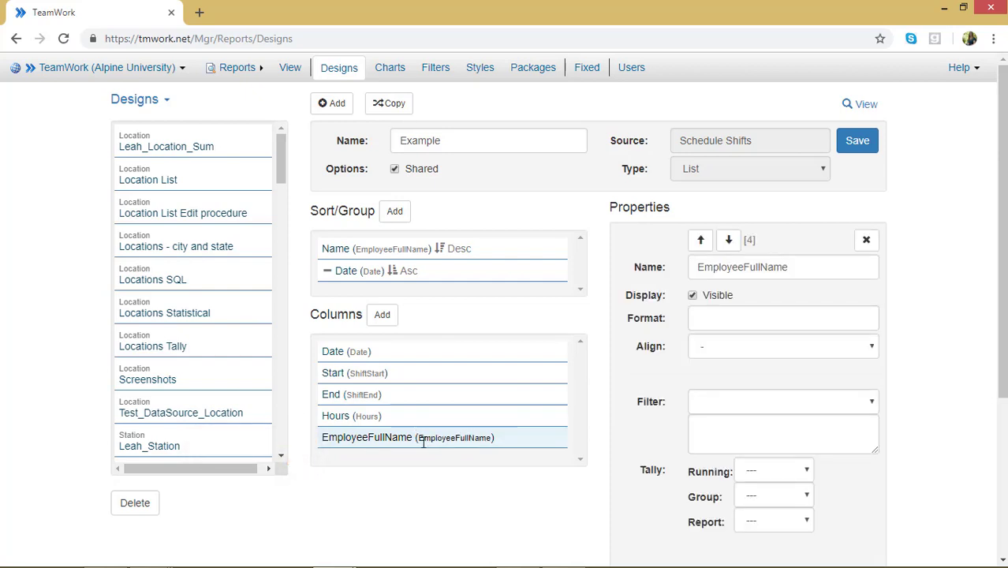
pyautogui.click(422, 440)
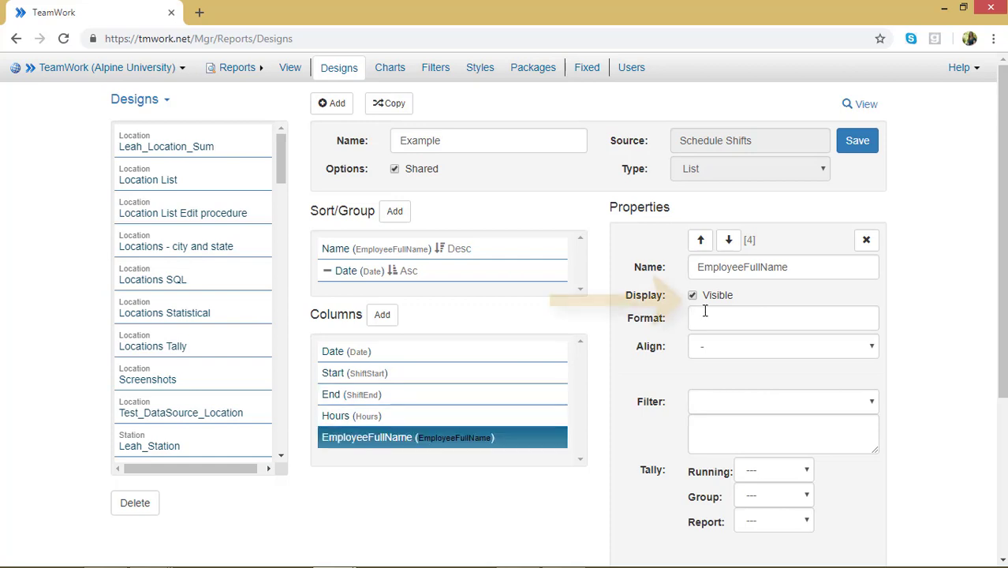
pyautogui.click(690, 297)
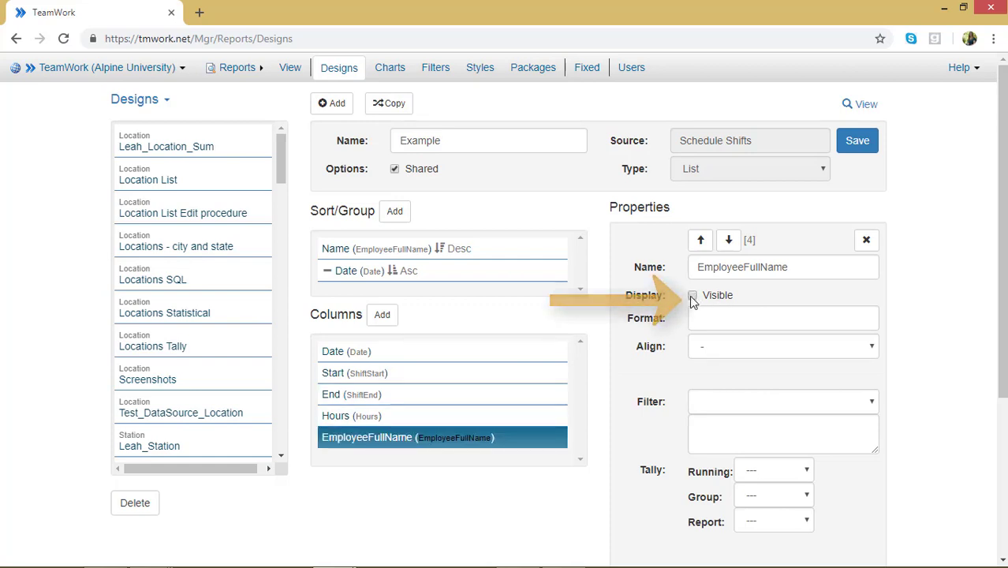
pyautogui.click(871, 404)
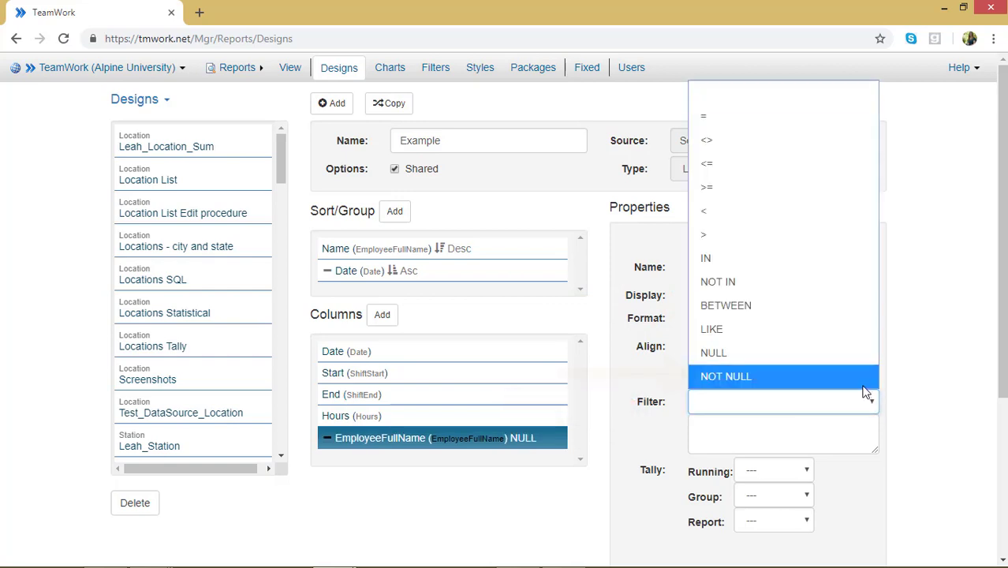
pyautogui.click(865, 385)
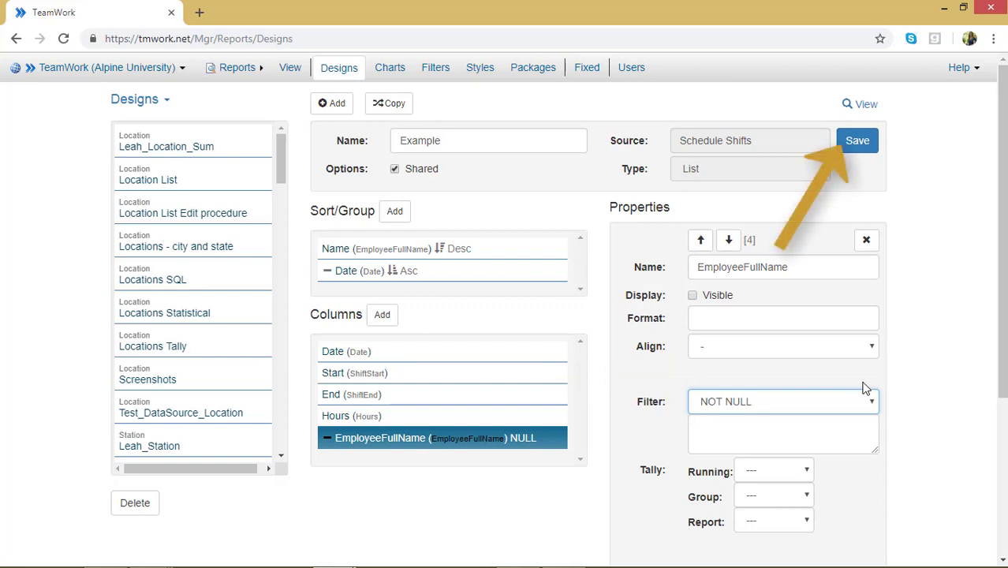
# - Save the Example design and view the report through to its end to check the filtered shifts
pyautogui.click(859, 143)
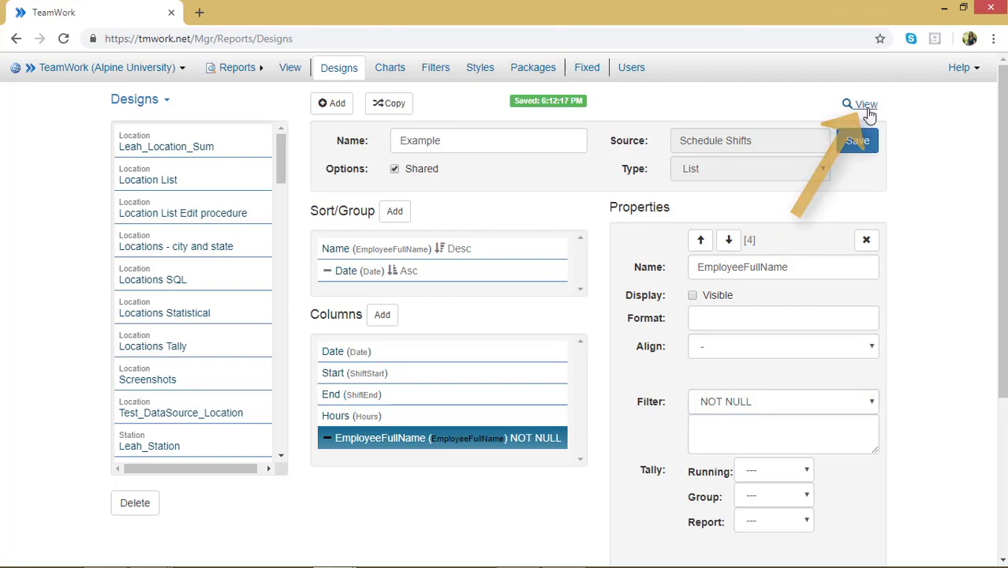
pyautogui.click(866, 109)
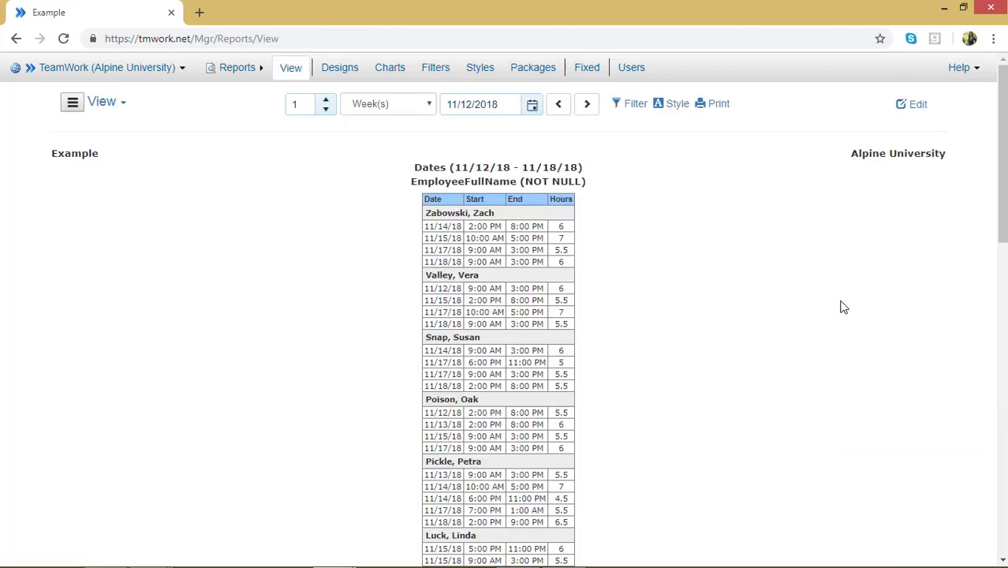
pyautogui.scroll(-15, 843, 307)
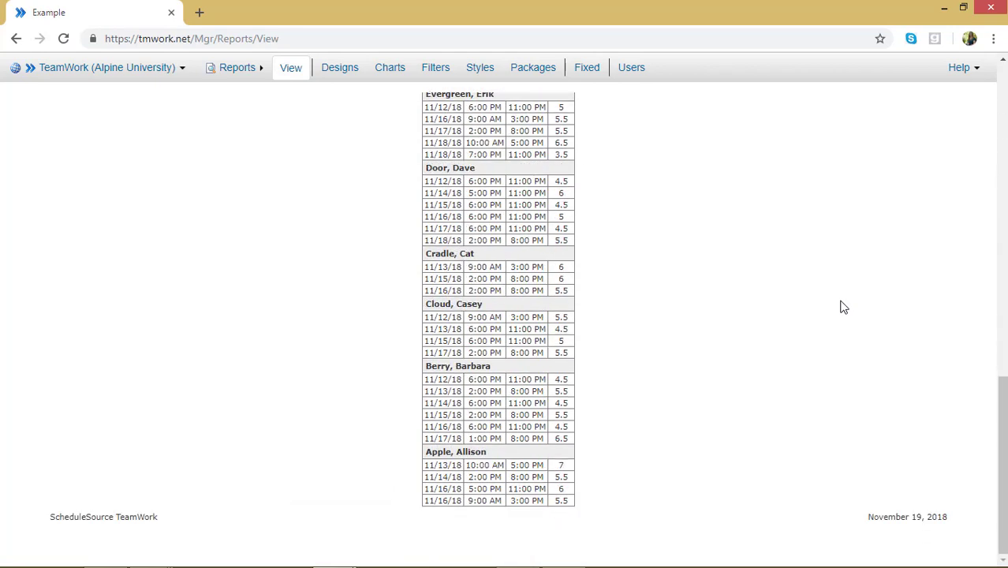